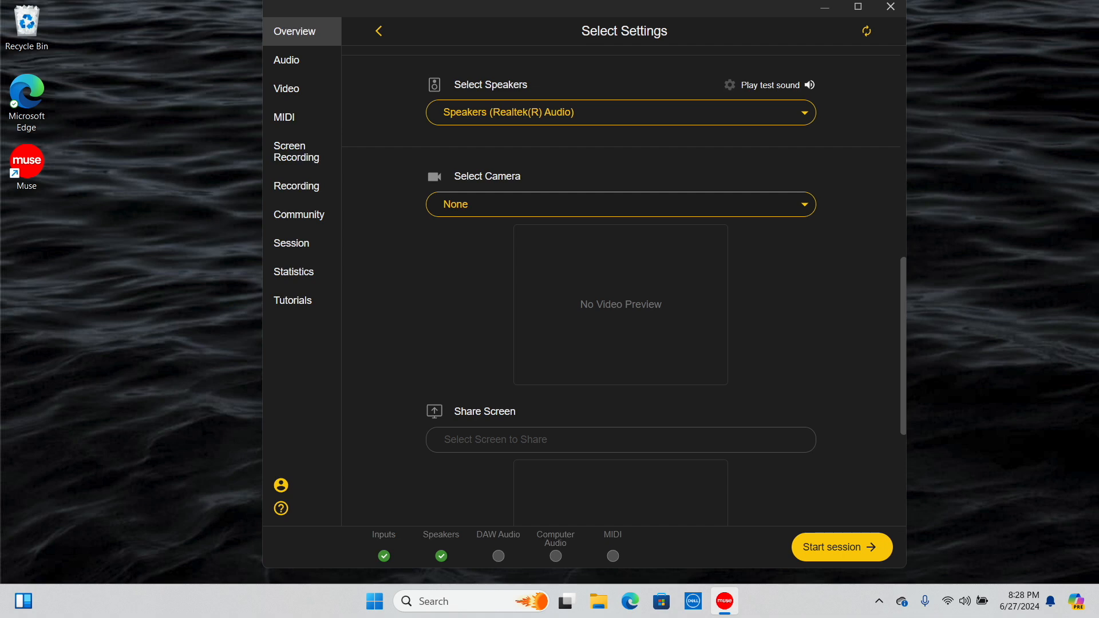
Switch to Ableton Live and load MusePlugin onto the Main track
{"action": "scroll", "coordinate": [779, 473], "scroll_direction": "down", "scroll_amount": 4}
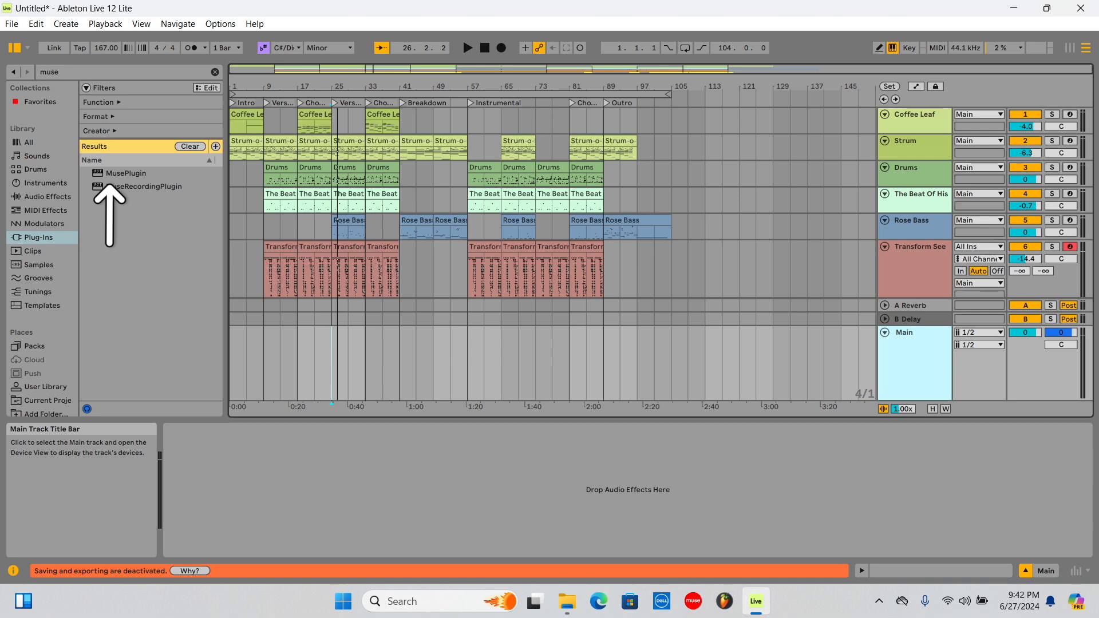
{"action": "double_click", "coordinate": [126, 173]}
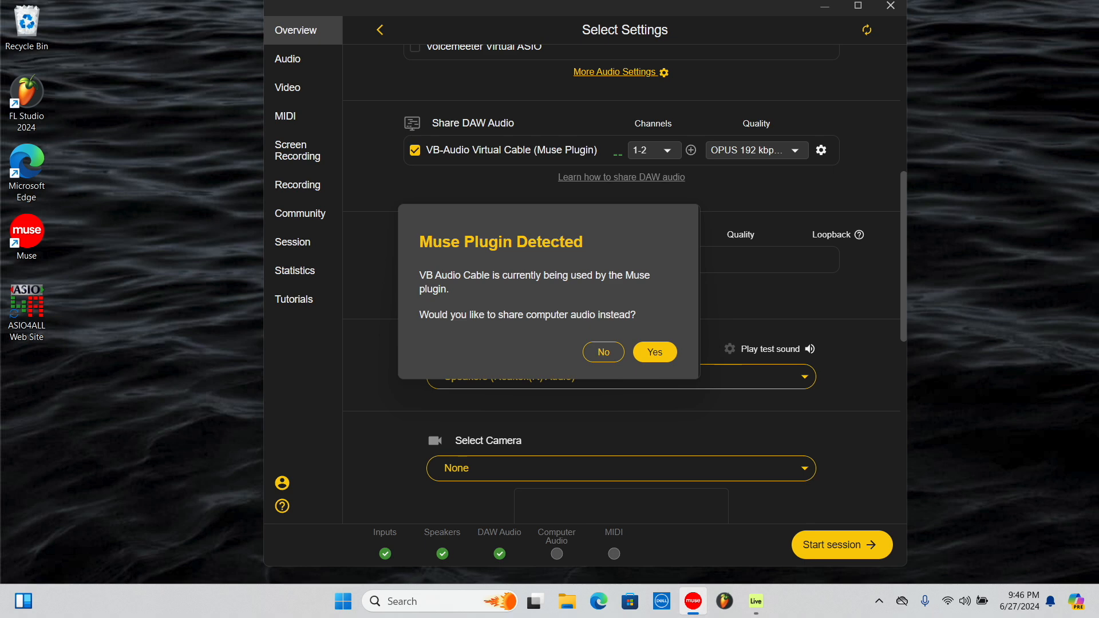
Accept sharing computer audio in place of the Muse plugin's DAW audio and open the Windows sound output selection
{"action": "key", "text": "Return"}
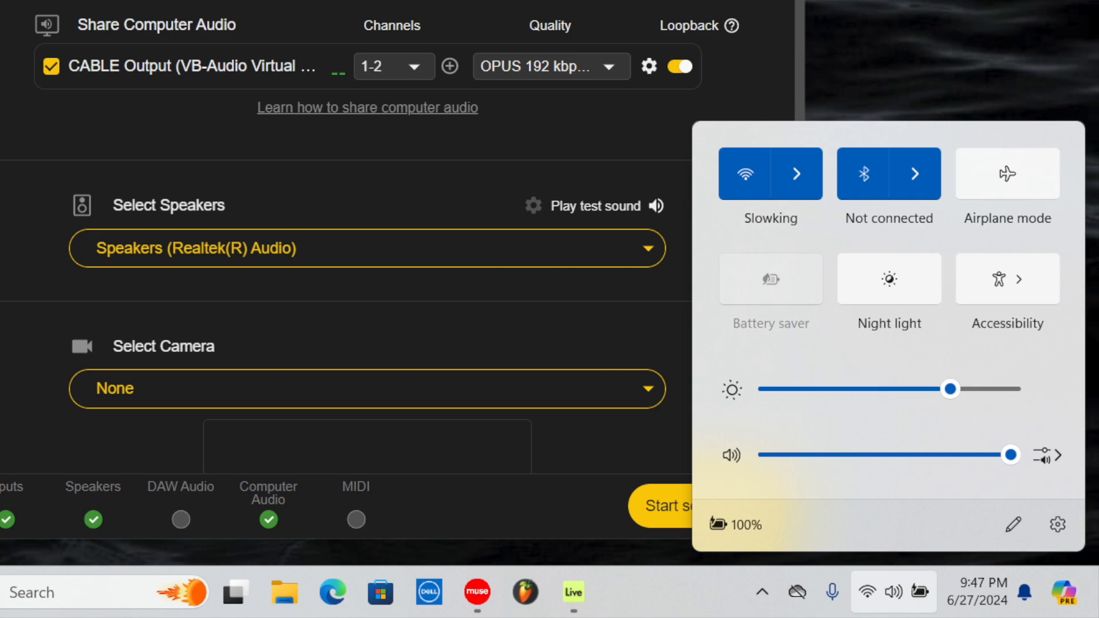
{"action": "key", "text": "super+ctrl+v"}
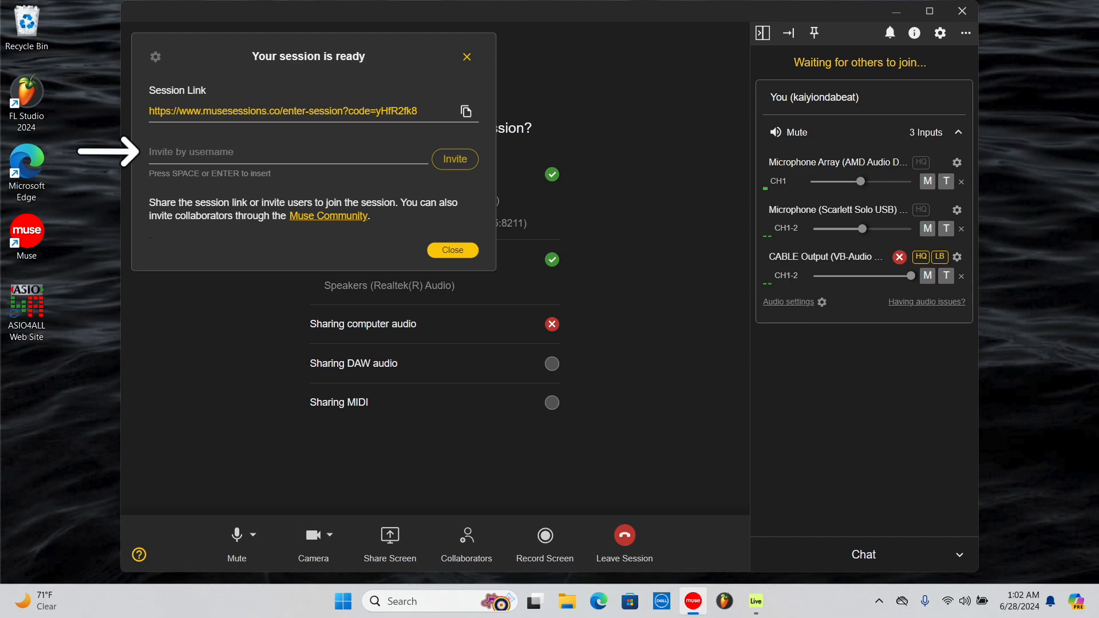
Close the session link and invitation dialog in the new Muse session
{"action": "key", "text": "Escape"}
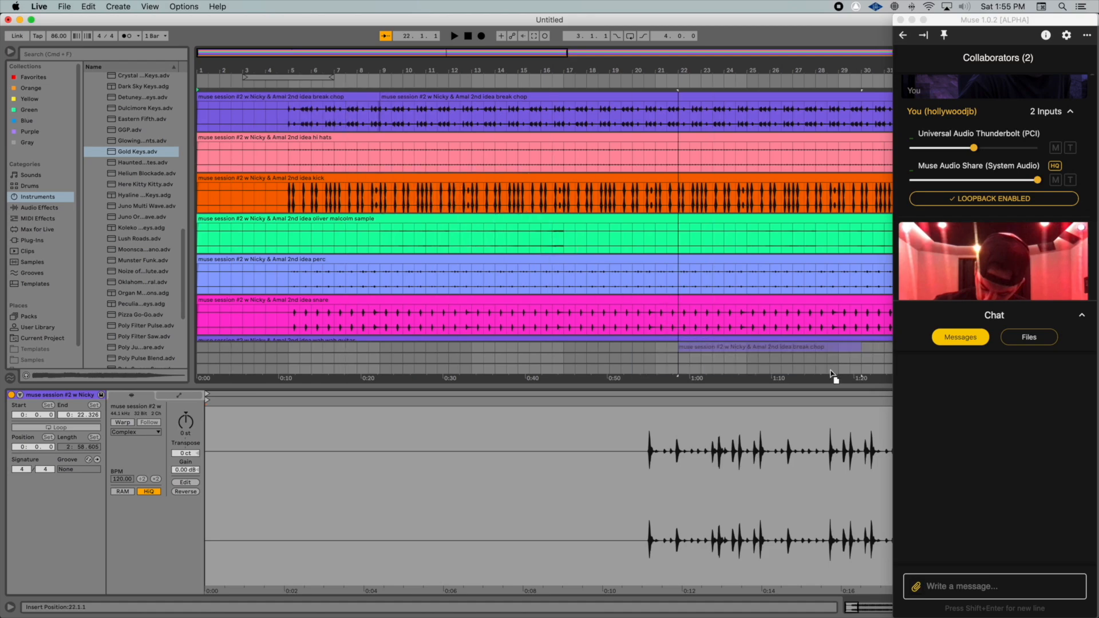
Share the break chop clip from the Ableton arrangement in the session chat and place the received file on the collaborator's DAW track
{"action": "left_click_drag", "start_coordinate": [834, 376], "coordinate": [919, 383]}
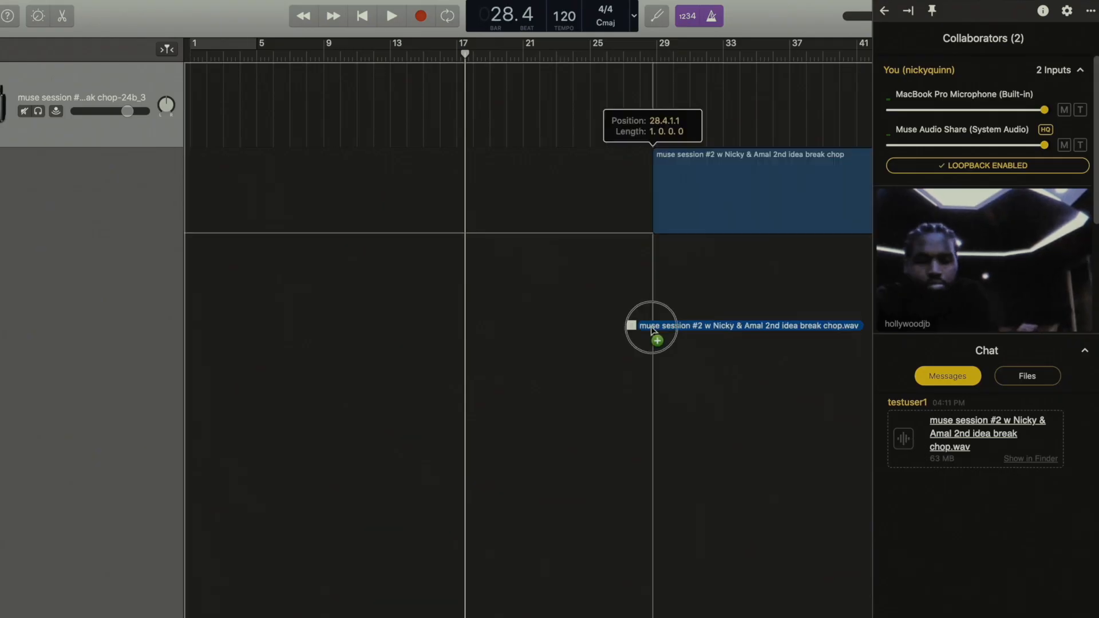
{"action": "left_click_drag", "start_coordinate": [650, 326], "coordinate": [179, 111]}
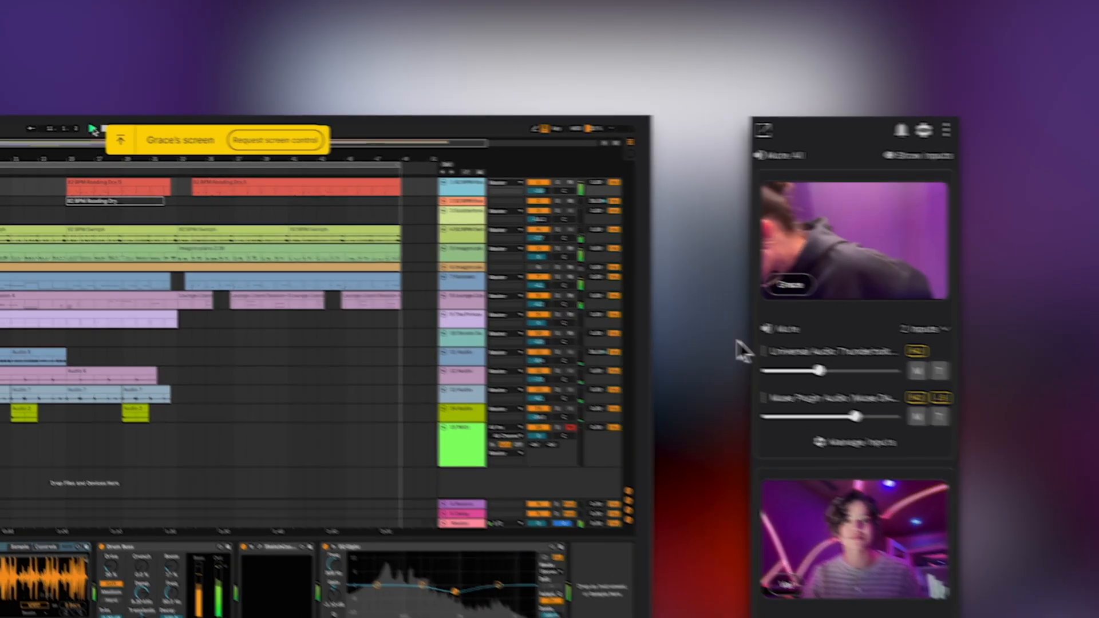
Request control of the collaborator's shared screen during the session
{"action": "left_click", "coordinate": [304, 140]}
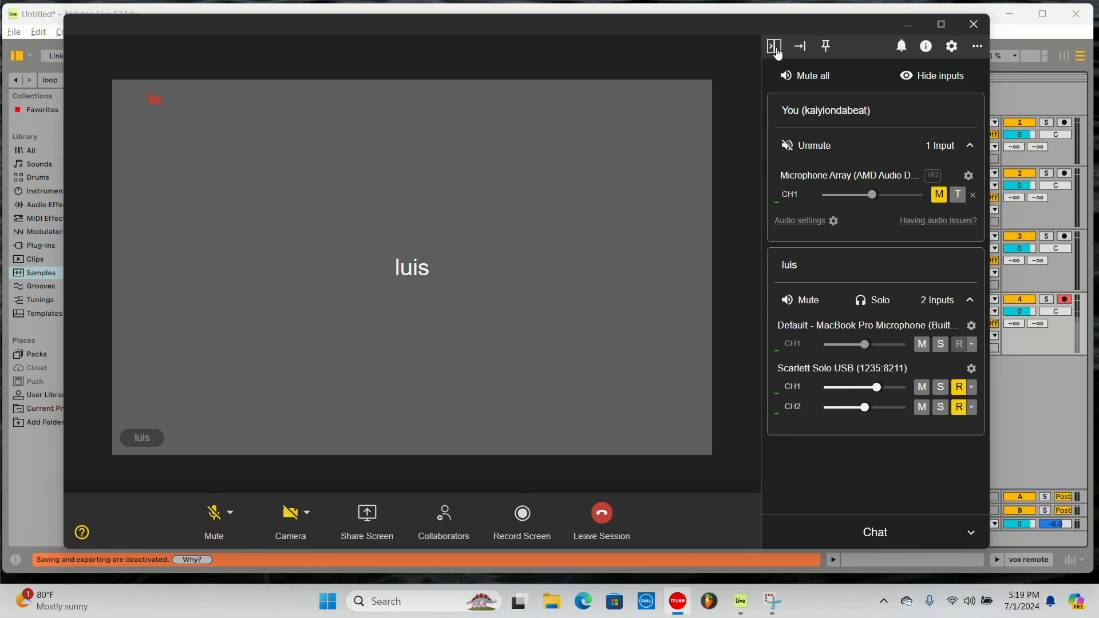
Collapse Muse to its pinned side panel and record in Ableton Live on the empty fourth track from bar 1
{"action": "left_click", "coordinate": [776, 44]}
{"action": "left_click", "coordinate": [920, 40]}
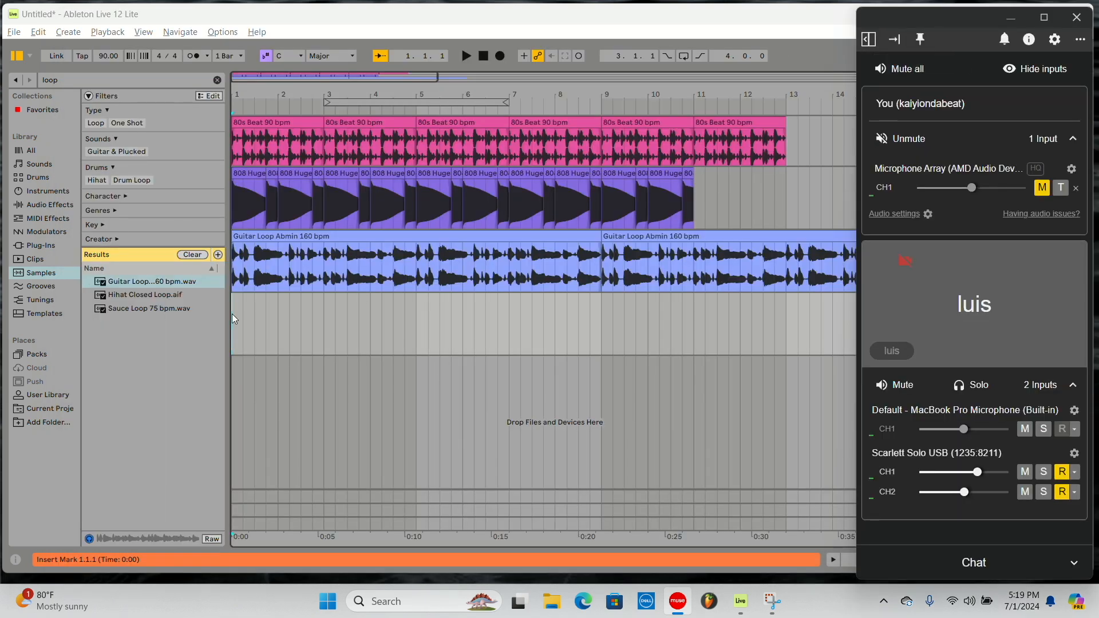
{"action": "left_click", "coordinate": [235, 318]}
{"action": "key", "text": "space"}
{"action": "left_click", "coordinate": [501, 56]}
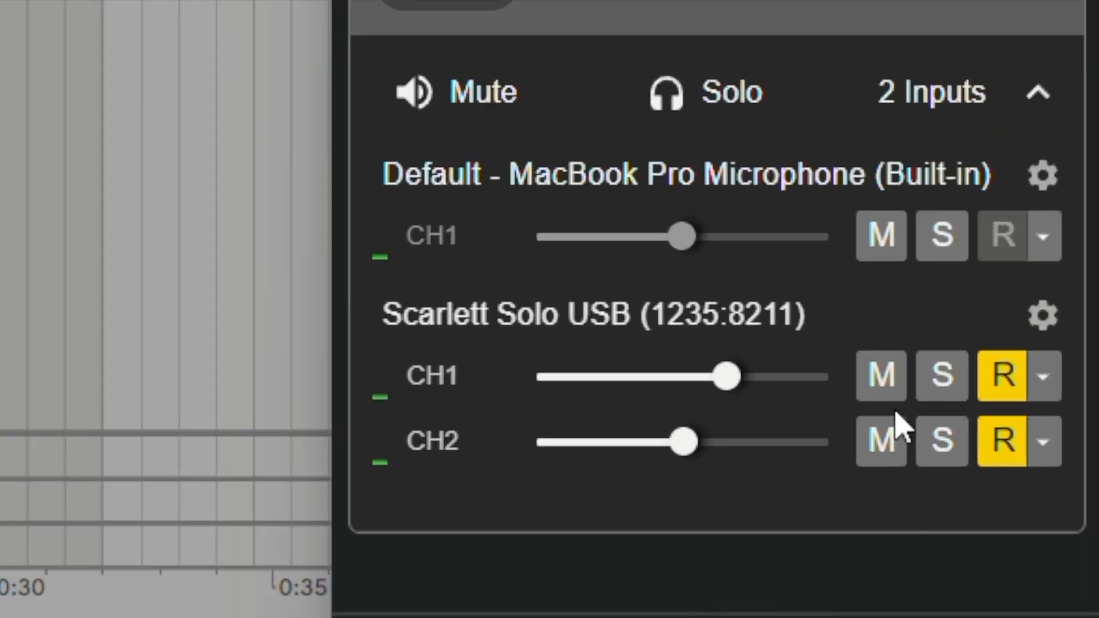
Toggle mute and solo on and off for channel 1 of the collaborator's Scarlett Solo USB and raise its volume
{"action": "left_click", "coordinate": [886, 394]}
{"action": "left_click", "coordinate": [886, 394]}
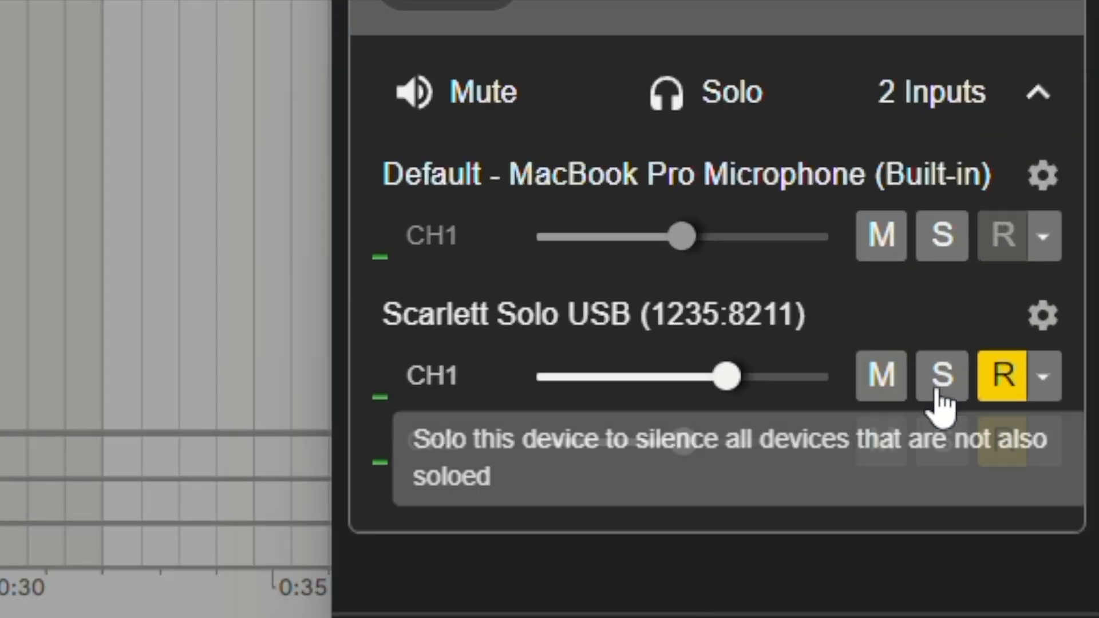
{"action": "left_click", "coordinate": [942, 389]}
{"action": "left_click", "coordinate": [942, 389]}
{"action": "left_click_drag", "start_coordinate": [726, 376], "coordinate": [801, 373]}
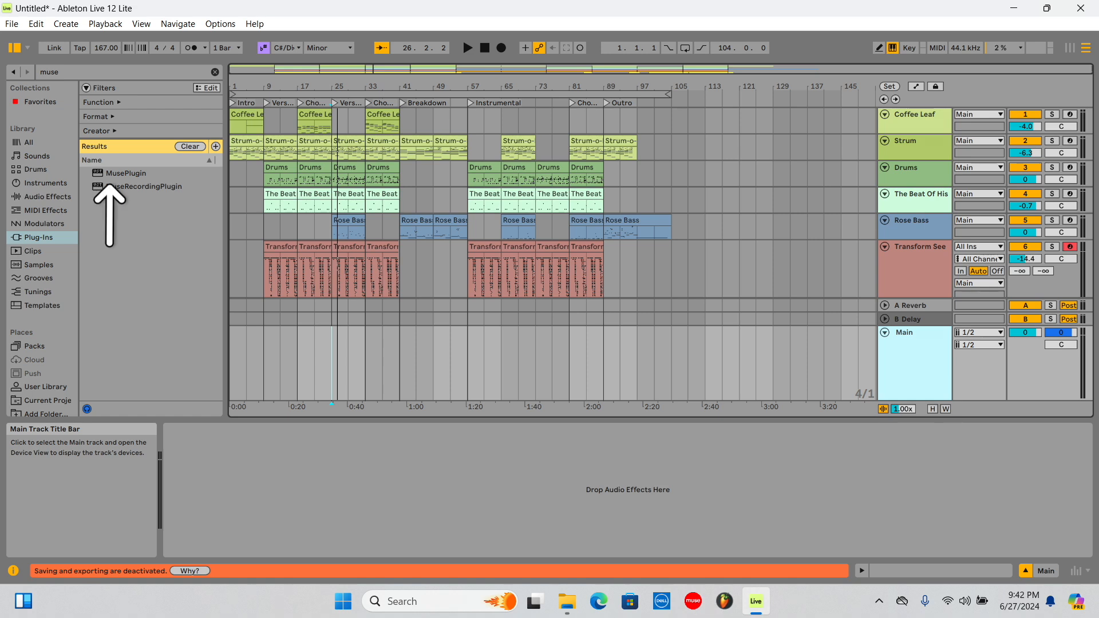
Add MusePlugin to the Main track in Ableton Live and open the Windows sound output selection
{"action": "double_click", "coordinate": [126, 173]}
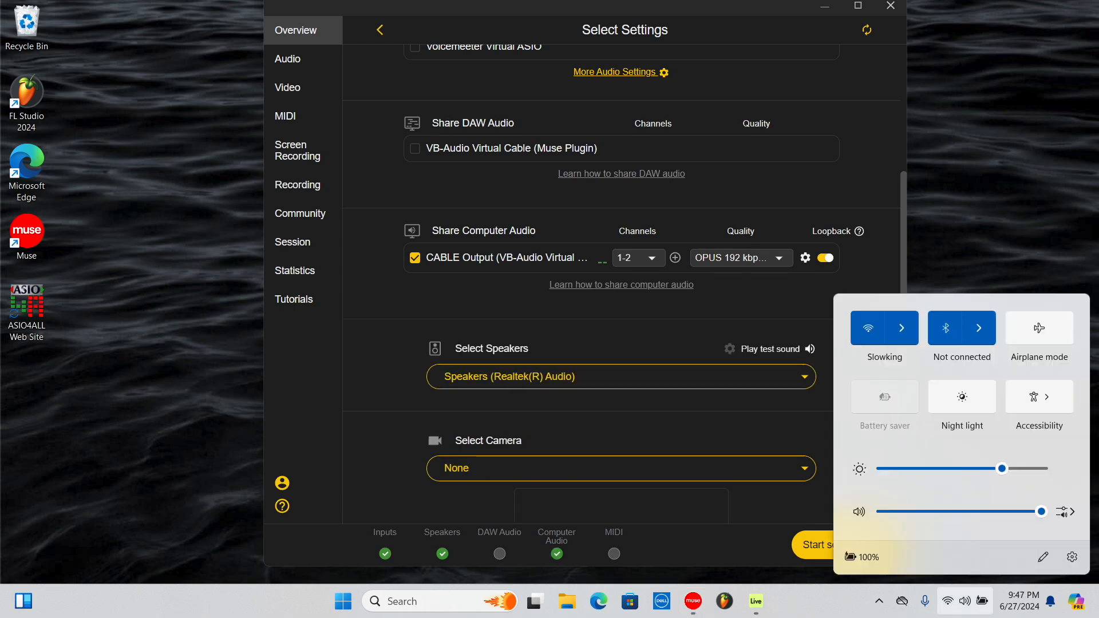
{"action": "key", "text": "super+ctrl+v"}
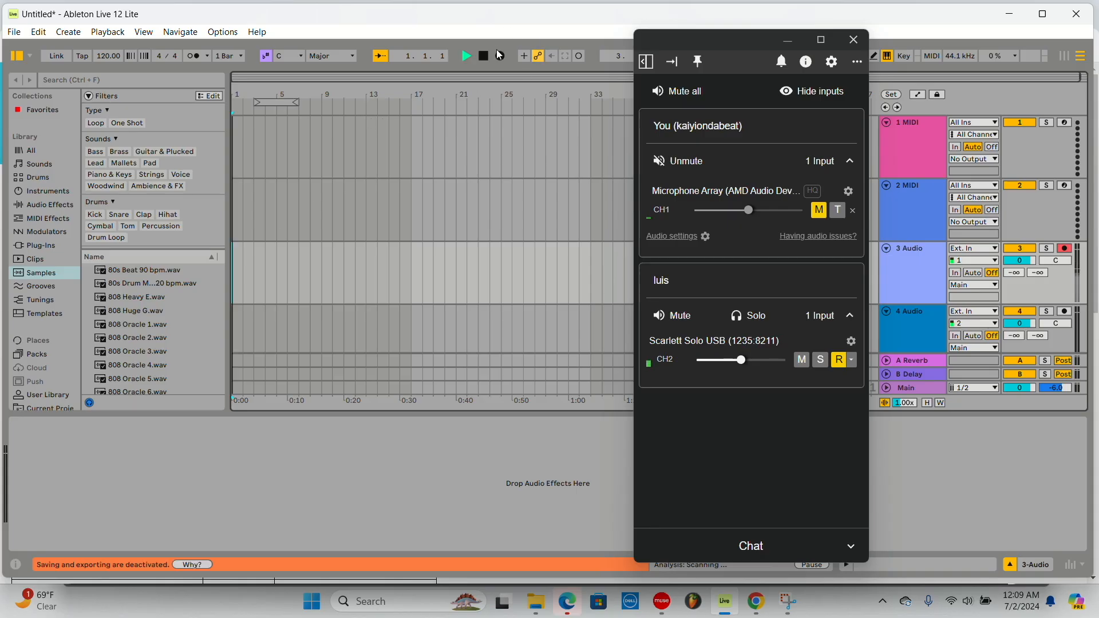
Start recording on the armed 3 Audio track in Ableton Live and start playback in the Logic Pro project
{"action": "left_click", "coordinate": [500, 55]}
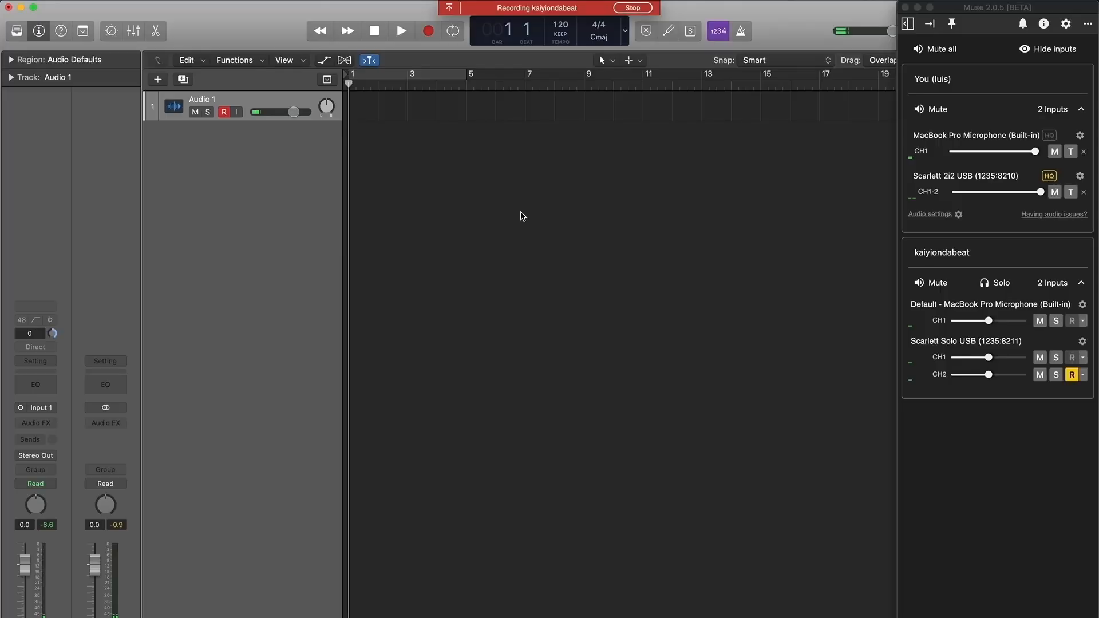
{"action": "key", "text": "space"}
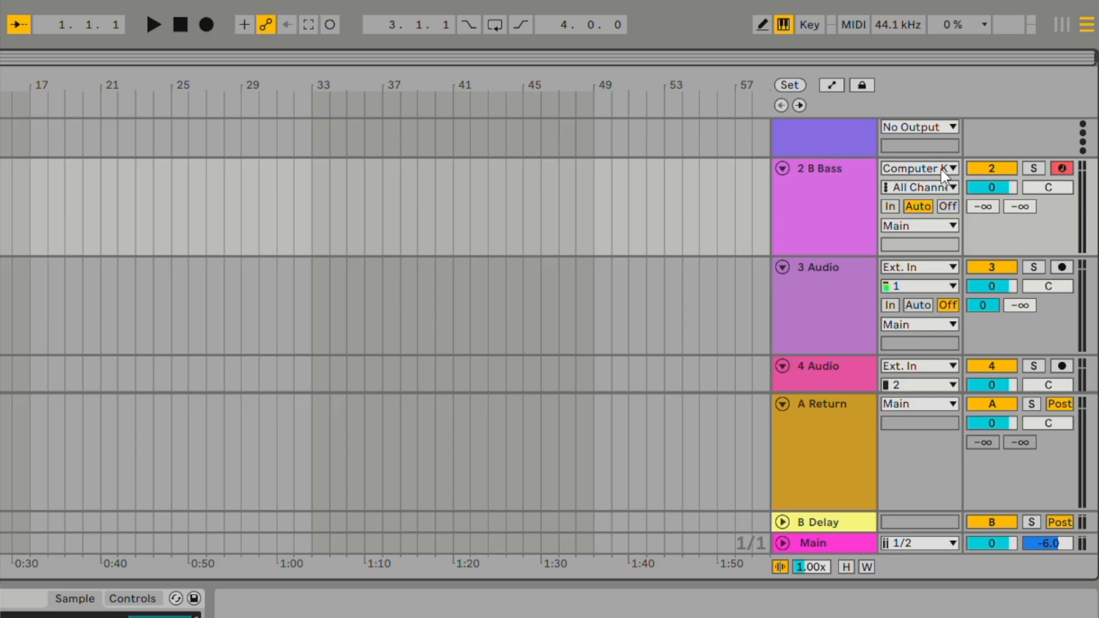
Set the B Bass track's MIDI input to Muse MIDI Output and start recording in Ableton Live
{"action": "left_click", "coordinate": [942, 169]}
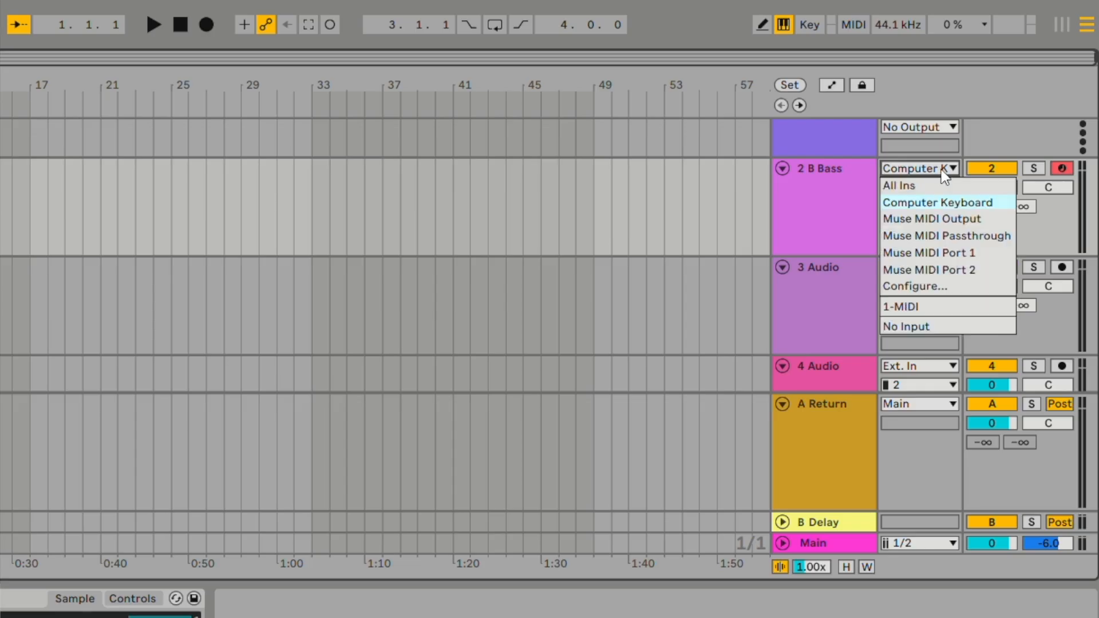
{"action": "left_click", "coordinate": [971, 221]}
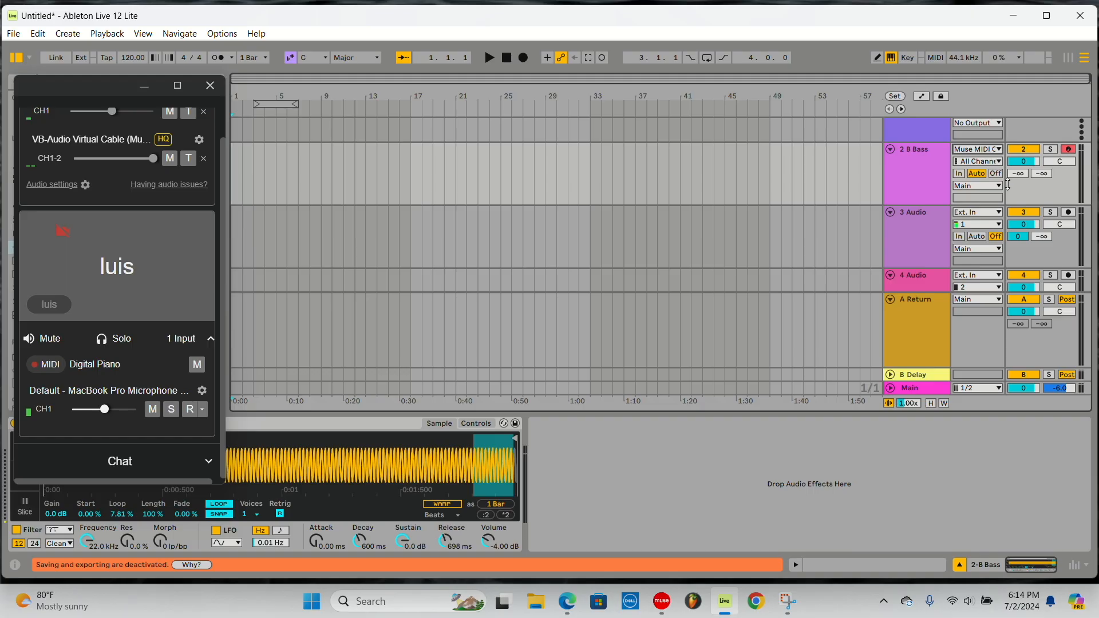
{"action": "key", "text": "space"}
{"action": "left_click", "coordinate": [527, 58]}
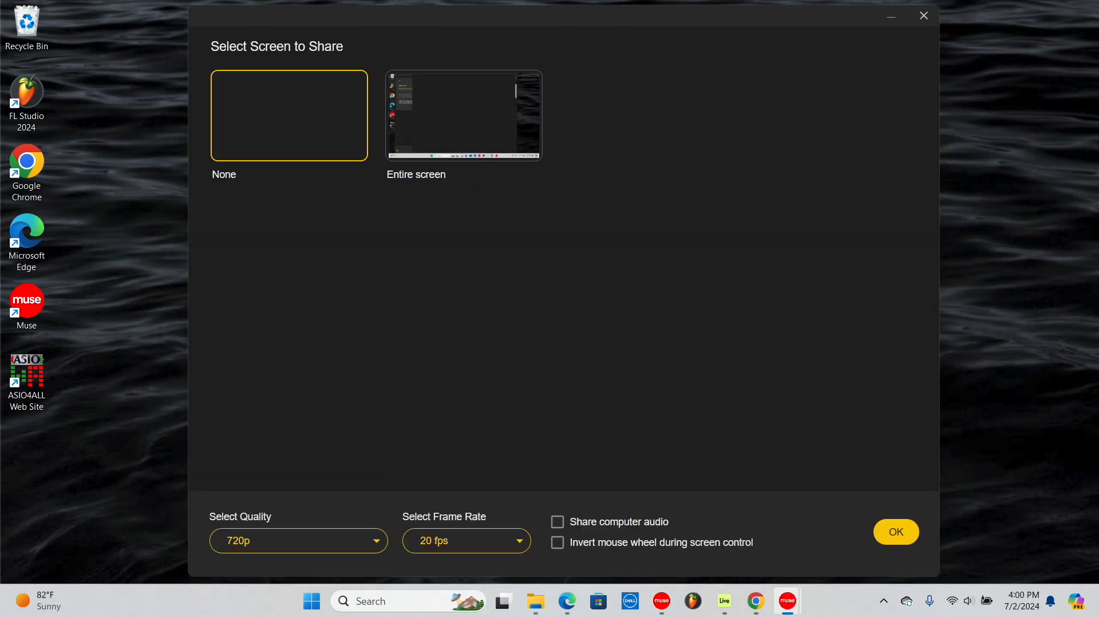
Choose the entire screen for sharing, with computer audio and inverted mouse wheel during screen control enabled
{"action": "left_click", "coordinate": [464, 115]}
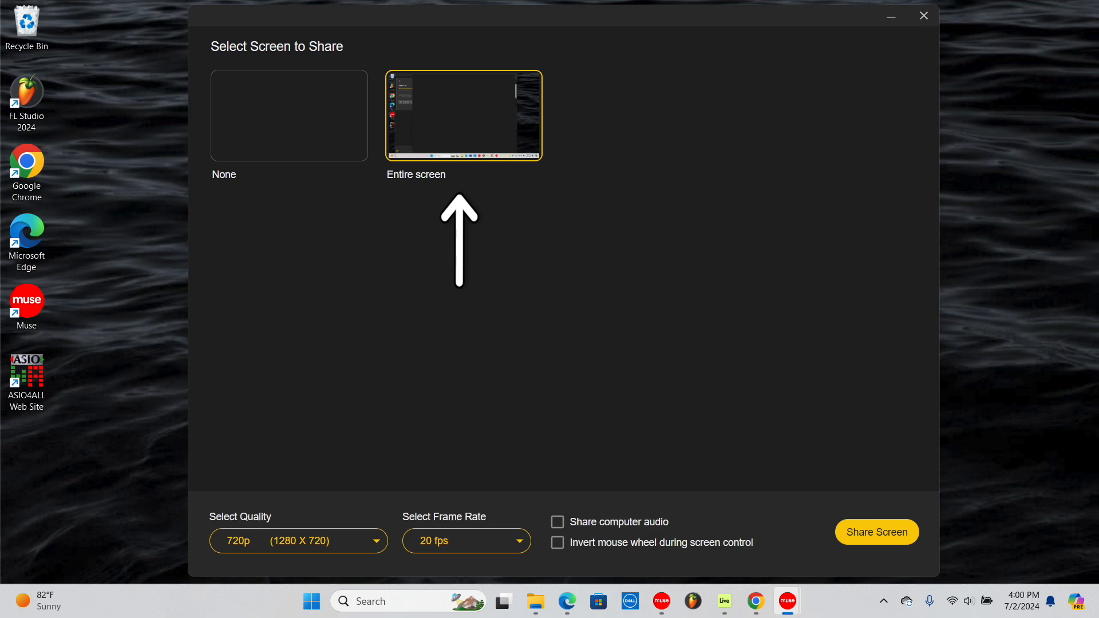
{"action": "left_click", "coordinate": [558, 521]}
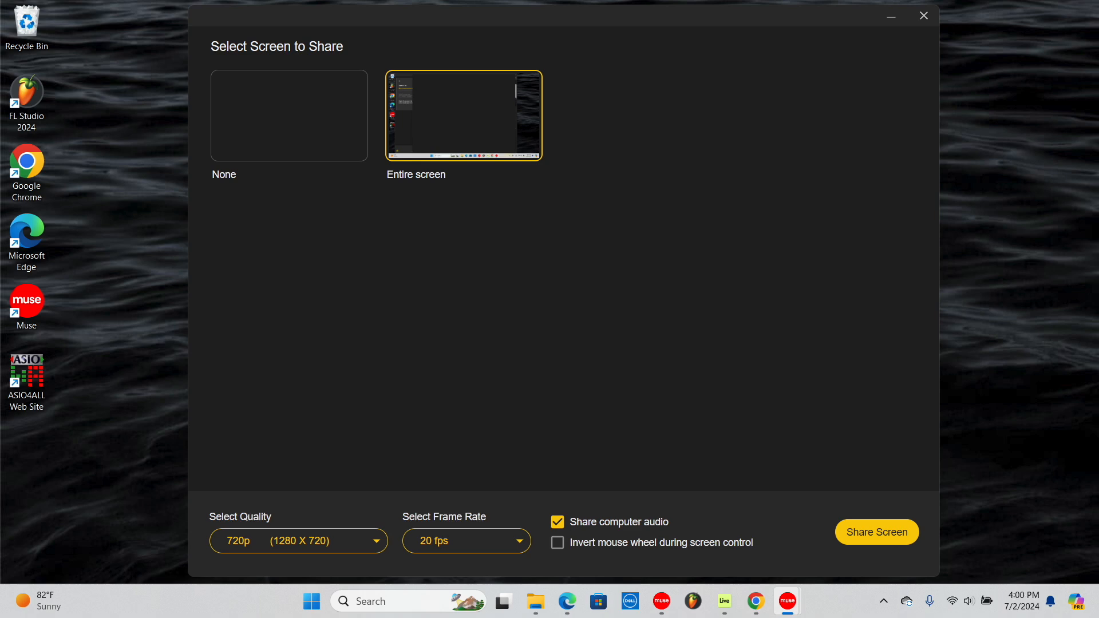
{"action": "left_click", "coordinate": [557, 543]}
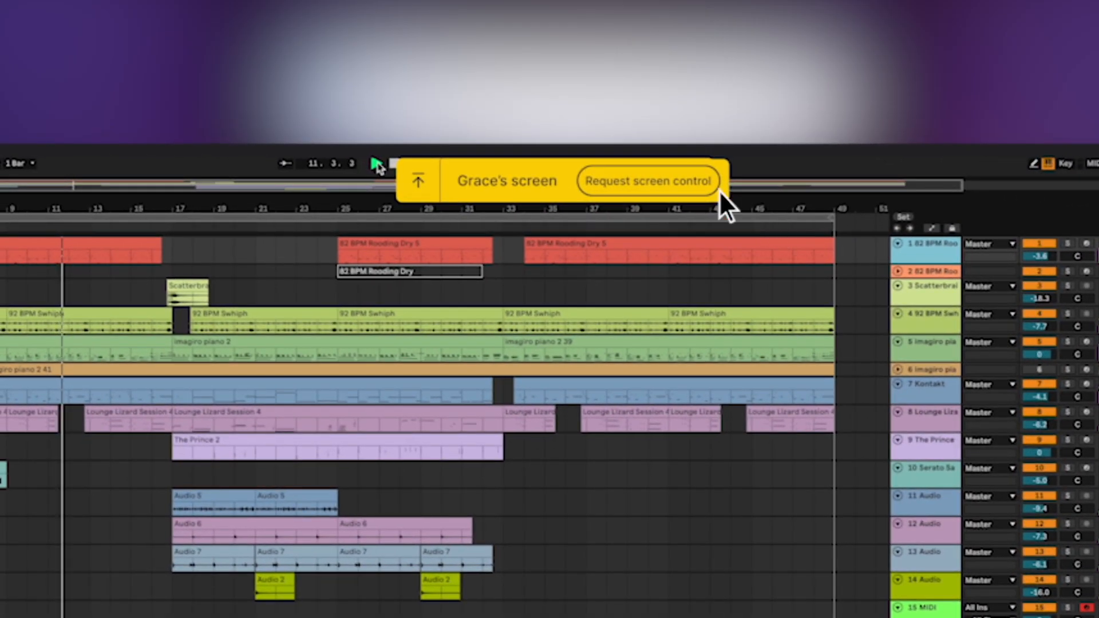
Request screen control from the collaborator who is presenting the Ableton project
{"action": "left_click", "coordinate": [660, 175]}
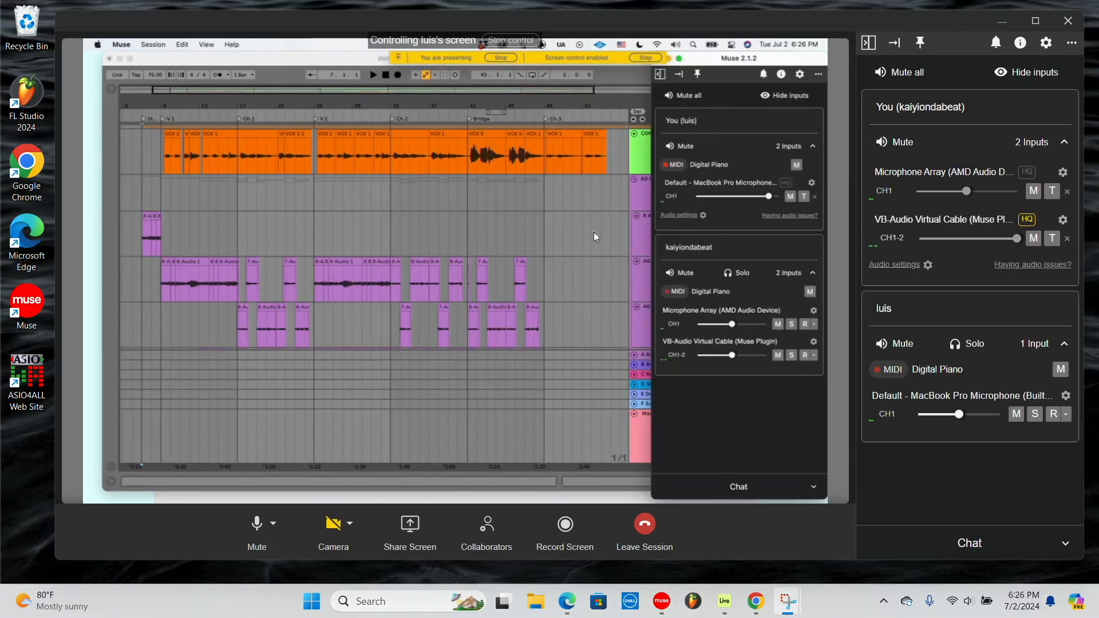
On the controlled screen, remove the track 17 audio clip's end from bar 31 and select bars 22 to 26 on track 18
{"action": "scroll", "coordinate": [586, 217], "scroll_direction": "down", "scroll_amount": 5}
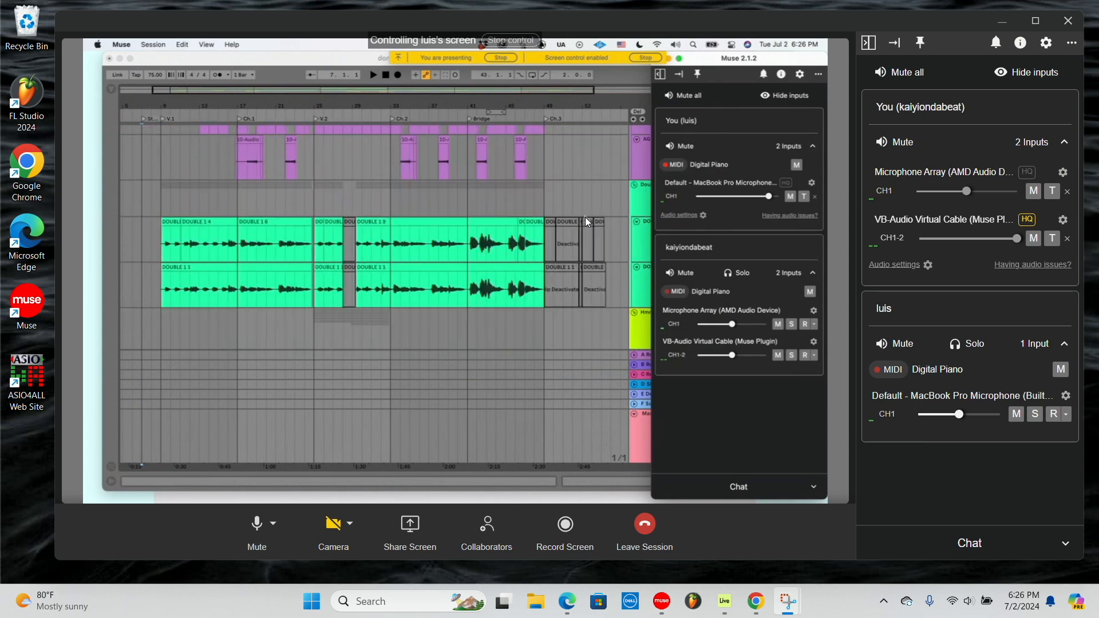
{"action": "scroll", "coordinate": [585, 218], "scroll_direction": "down", "scroll_amount": 10}
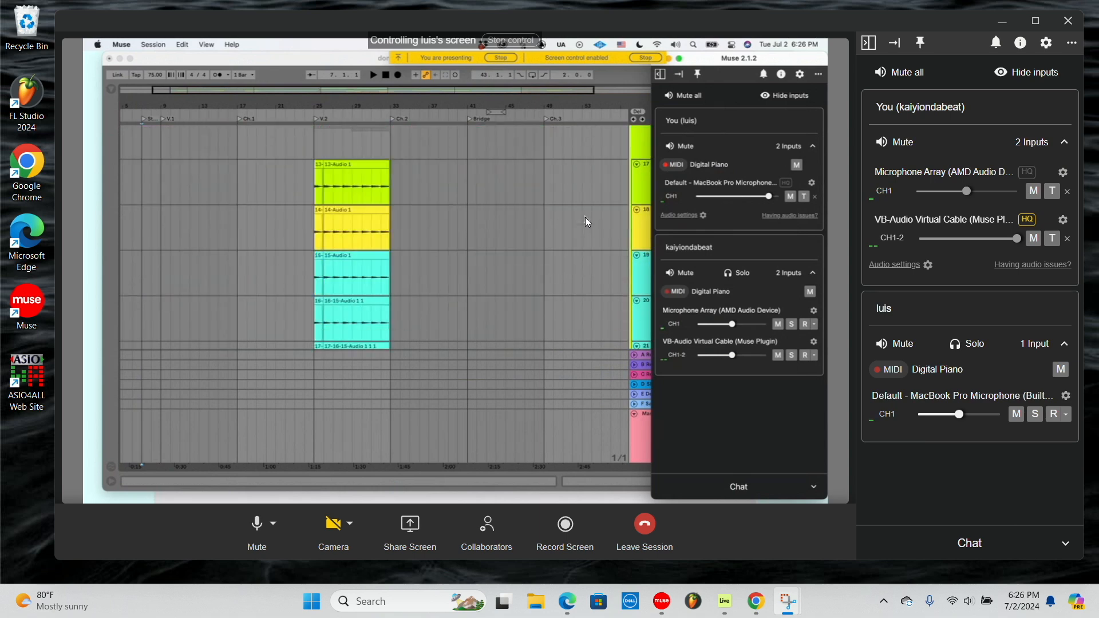
{"action": "scroll", "coordinate": [439, 200], "scroll_direction": "up", "scroll_amount": 3}
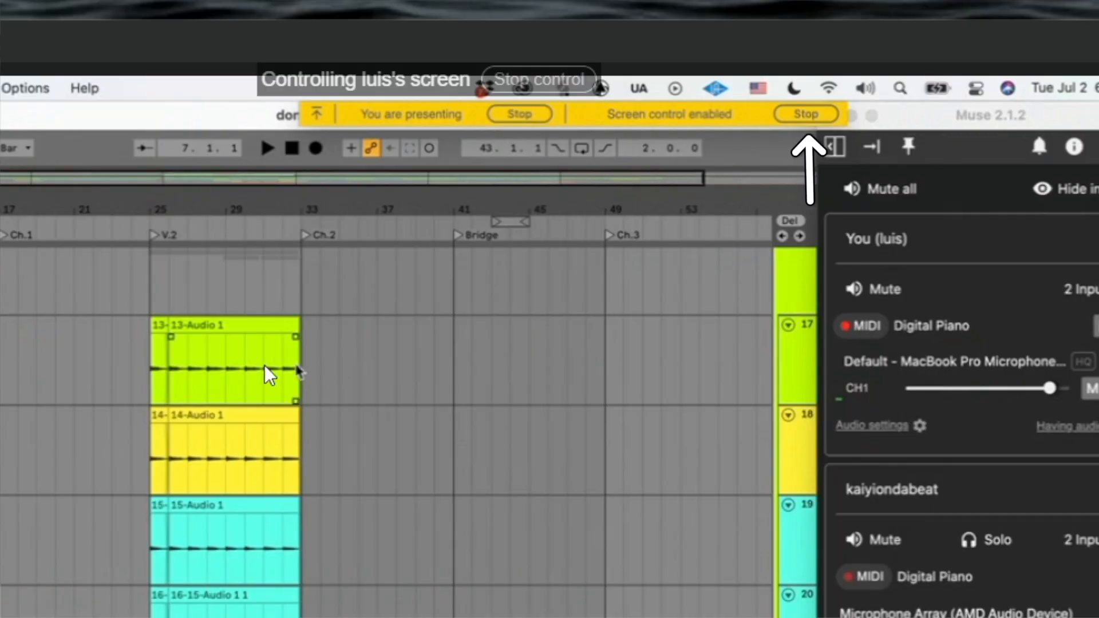
{"action": "left_click_drag", "start_coordinate": [264, 366], "coordinate": [322, 365]}
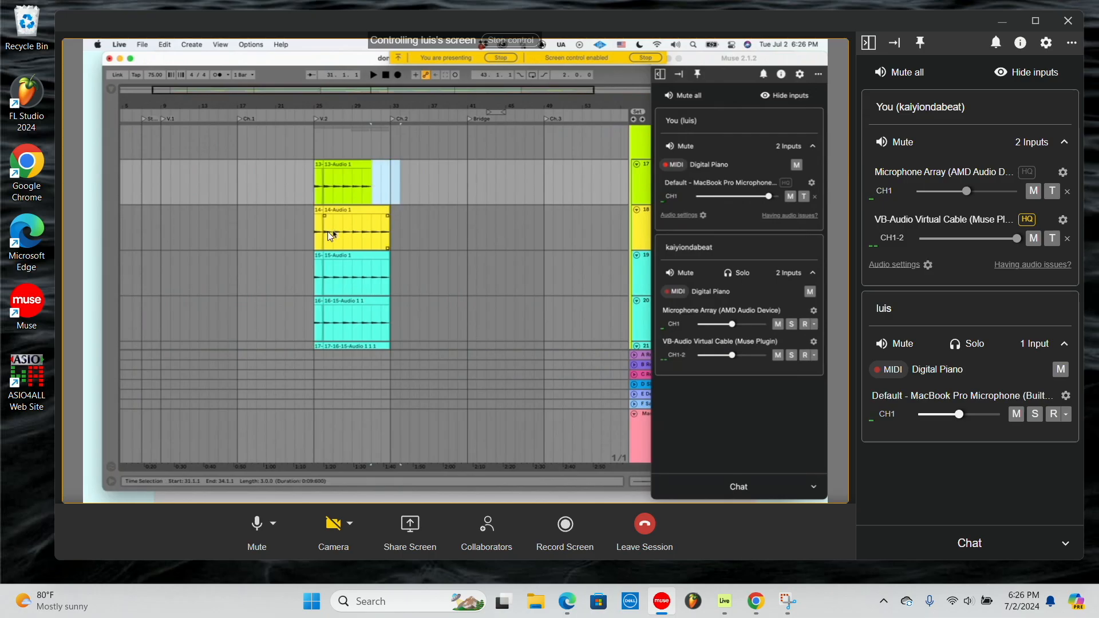
{"action": "left_click_drag", "start_coordinate": [328, 232], "coordinate": [287, 229]}
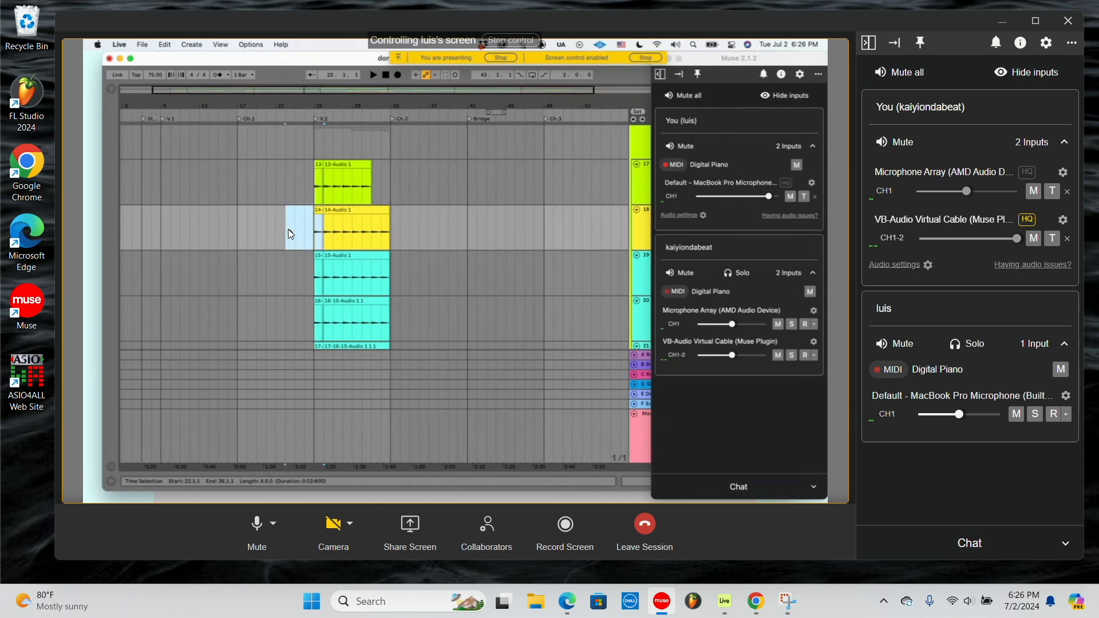
{"action": "scroll", "coordinate": [441, 233], "scroll_direction": "down", "scroll_amount": 5}
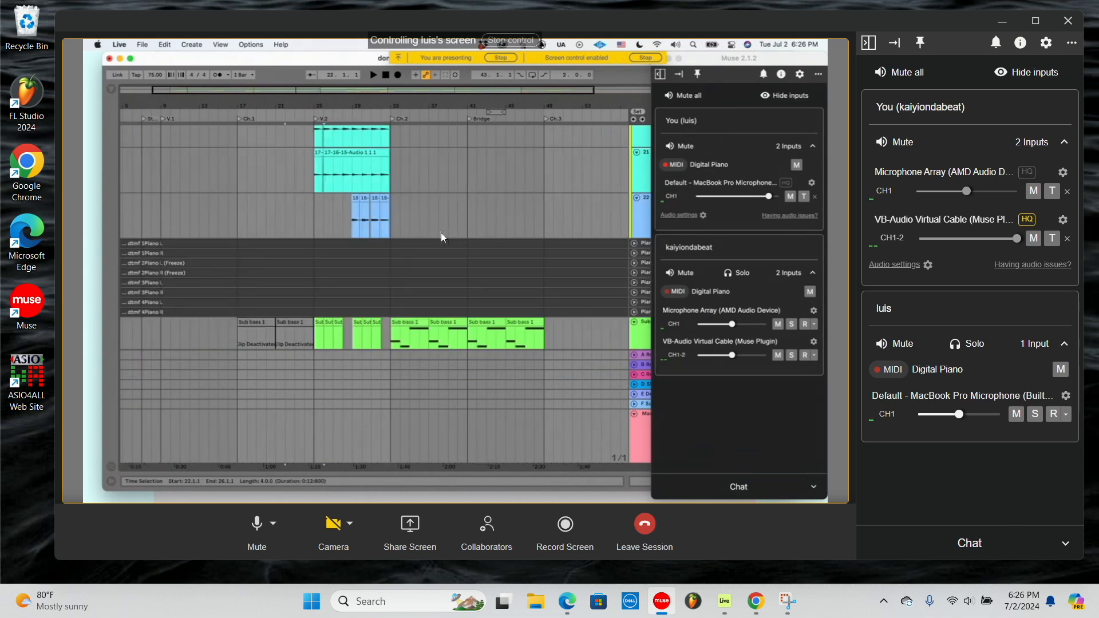
{"action": "scroll", "coordinate": [441, 232], "scroll_direction": "down", "scroll_amount": 5}
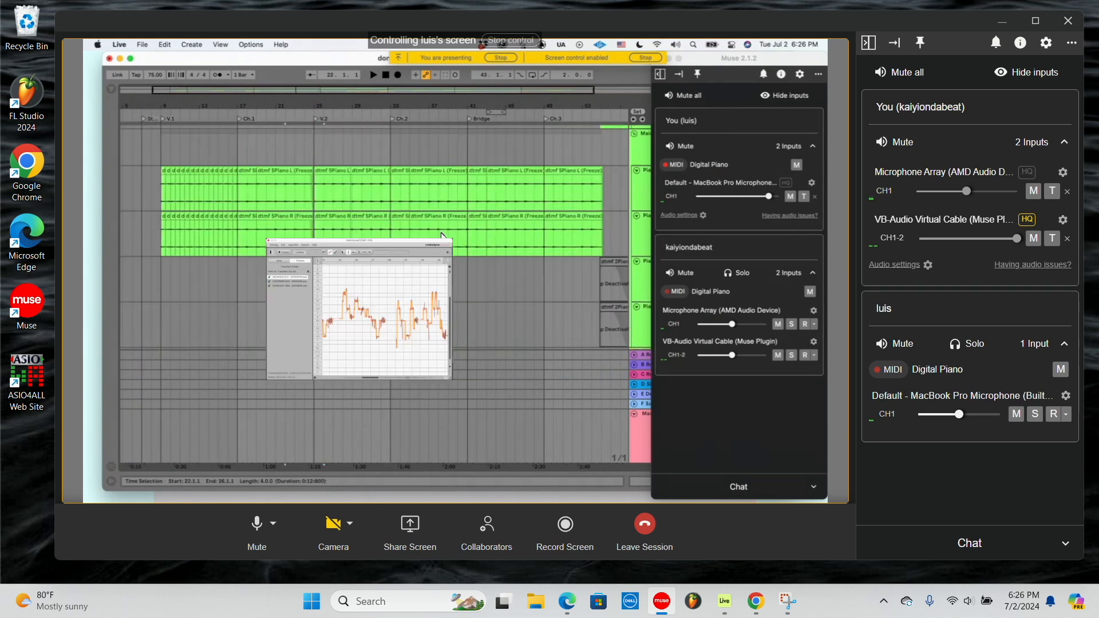
{"action": "scroll", "coordinate": [441, 234], "scroll_direction": "down", "scroll_amount": 1}
{"action": "scroll", "coordinate": [442, 233], "scroll_direction": "up", "scroll_amount": 10}
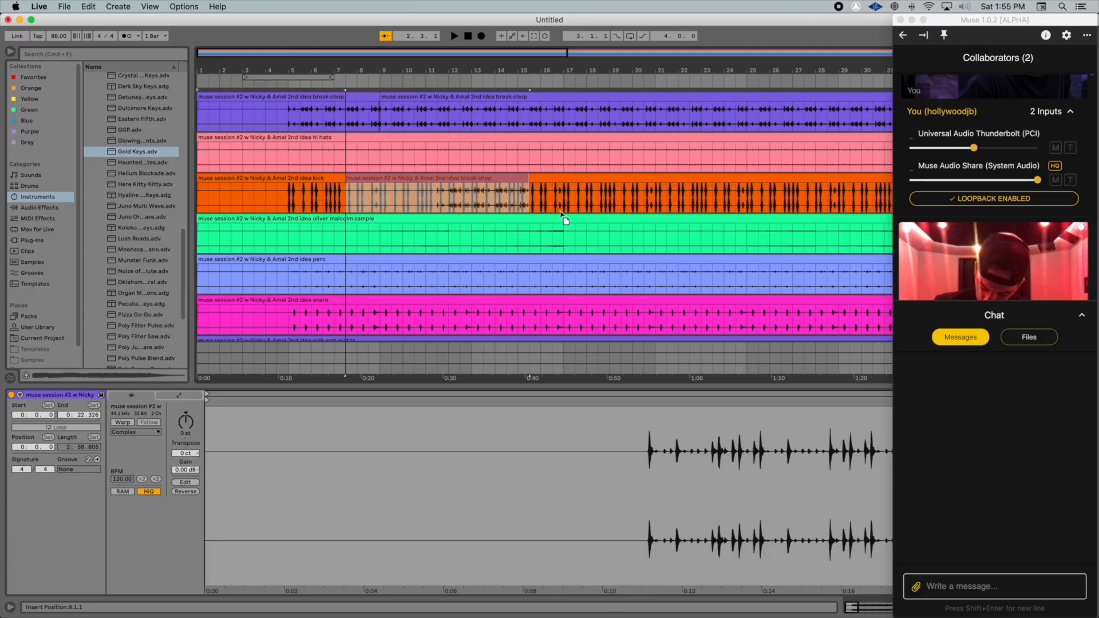
Send the break chop audio clip from Ableton Live through the Muse chat and import the received WAV onto the collaborator's audio track
{"action": "left_click_drag", "start_coordinate": [564, 221], "coordinate": [916, 380]}
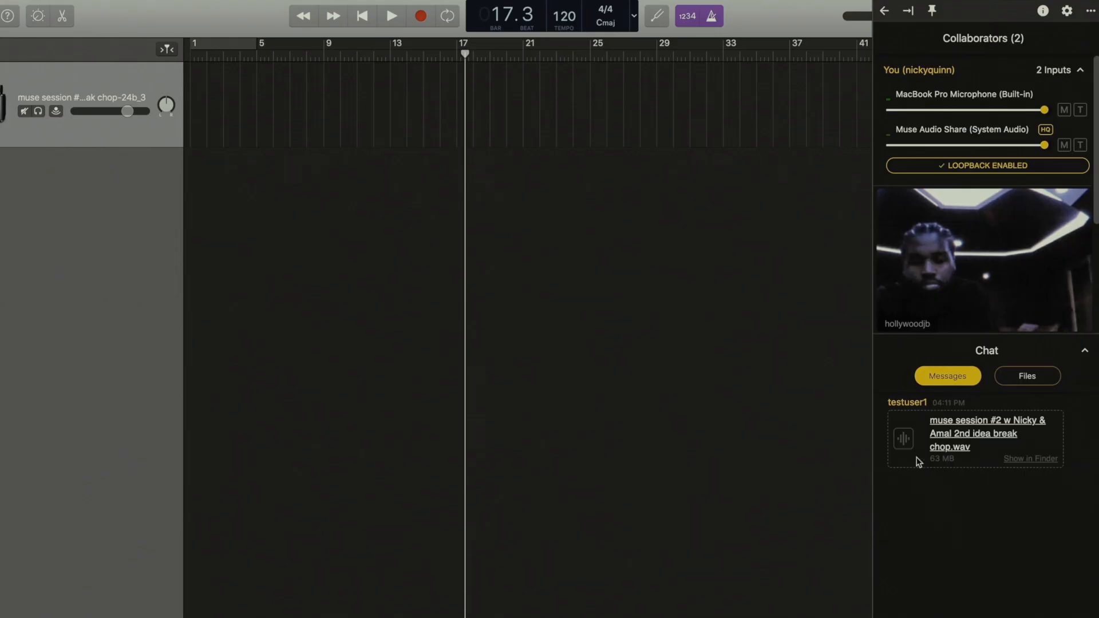
{"action": "left_click_drag", "start_coordinate": [973, 436], "coordinate": [191, 116]}
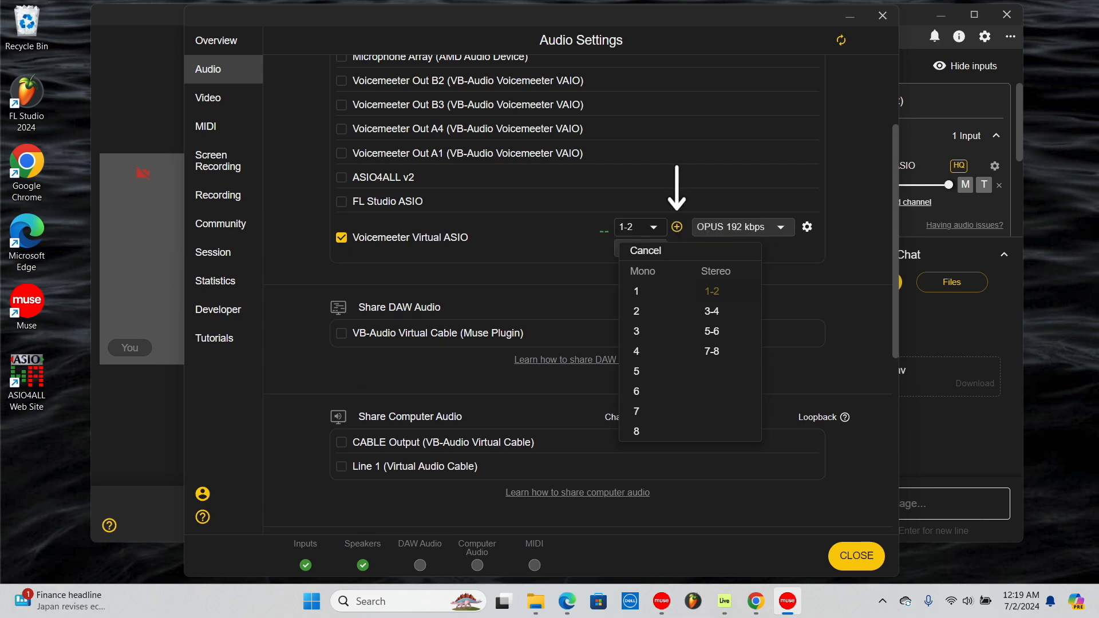
Add stereo channels 3-4 to the Voicemeeter Virtual ASIO input and open that device's settings
{"action": "left_click", "coordinate": [712, 311]}
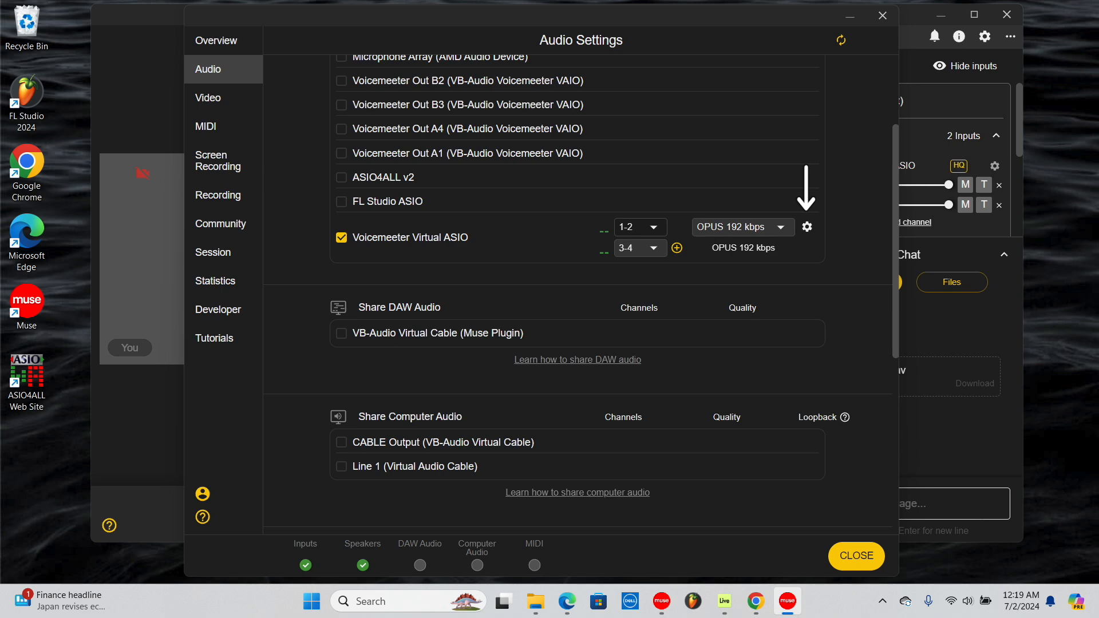
{"action": "left_click", "coordinate": [808, 227]}
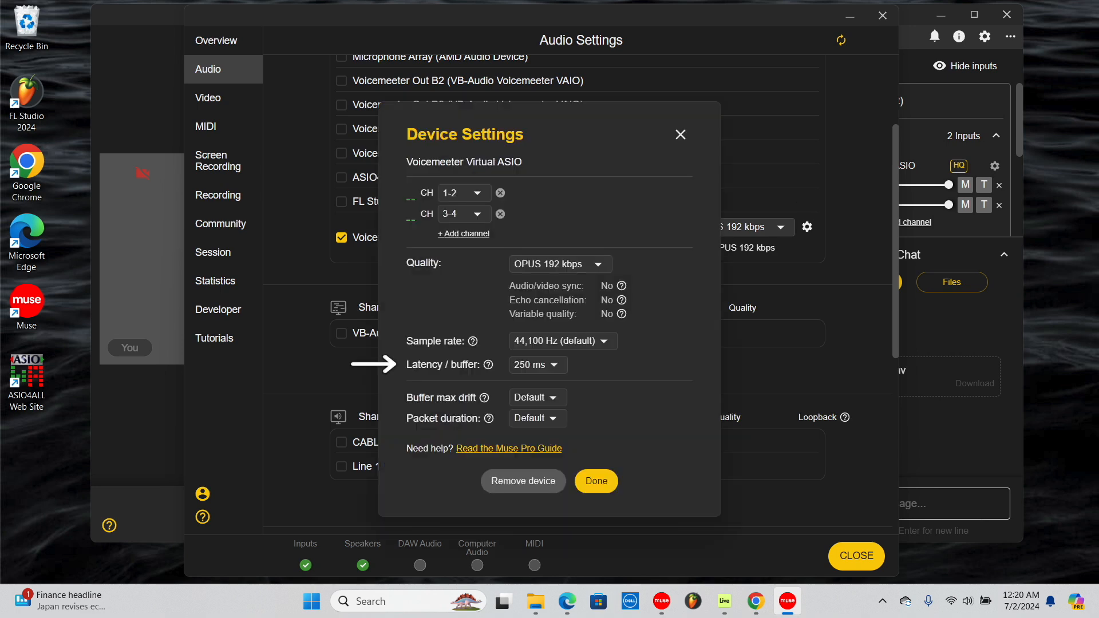
Open the latency/buffer choices for the Voicemeeter Virtual ASIO device and view the video settings
{"action": "left_click", "coordinate": [538, 365]}
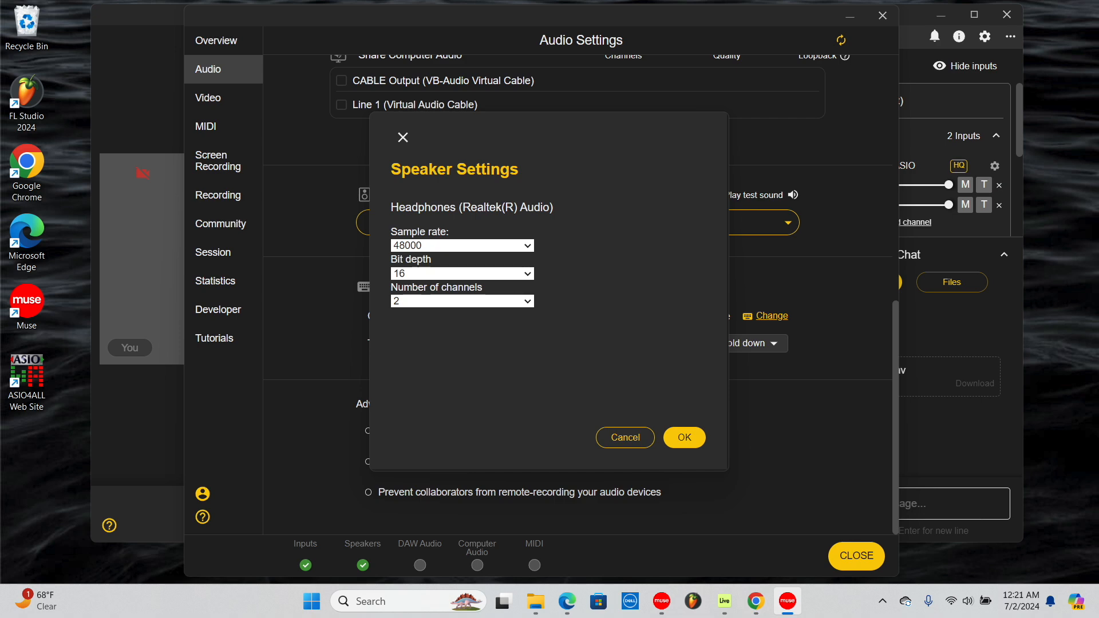
{"action": "left_click", "coordinate": [207, 97]}
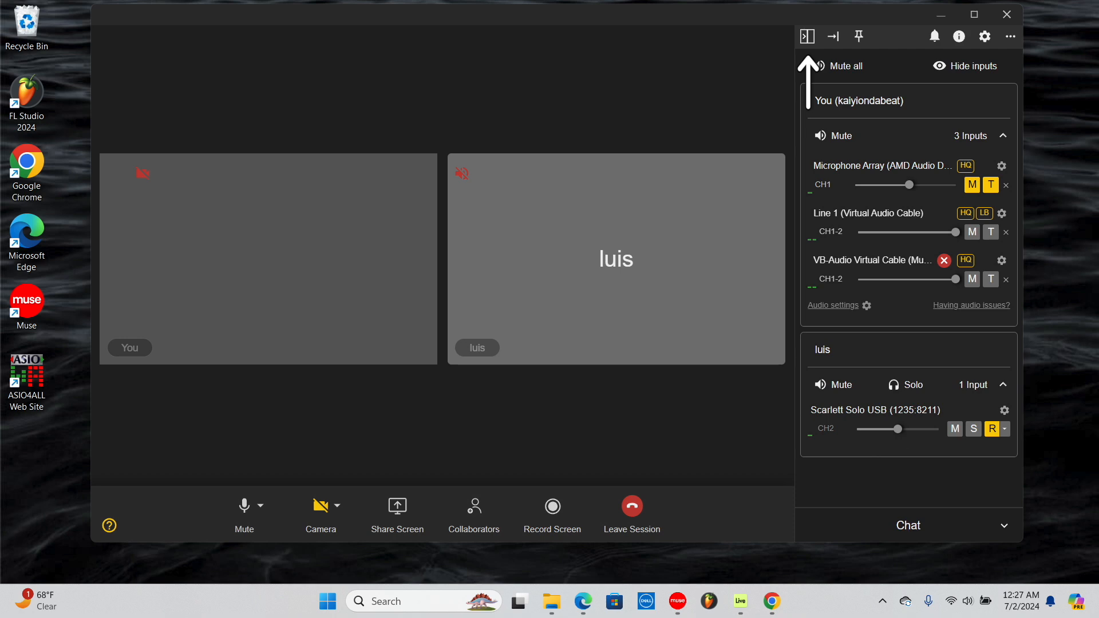
Collapse the Muse session window into a compact sidebar docked at the screen edge and start recording in Ableton Live
{"action": "left_click", "coordinate": [807, 36]}
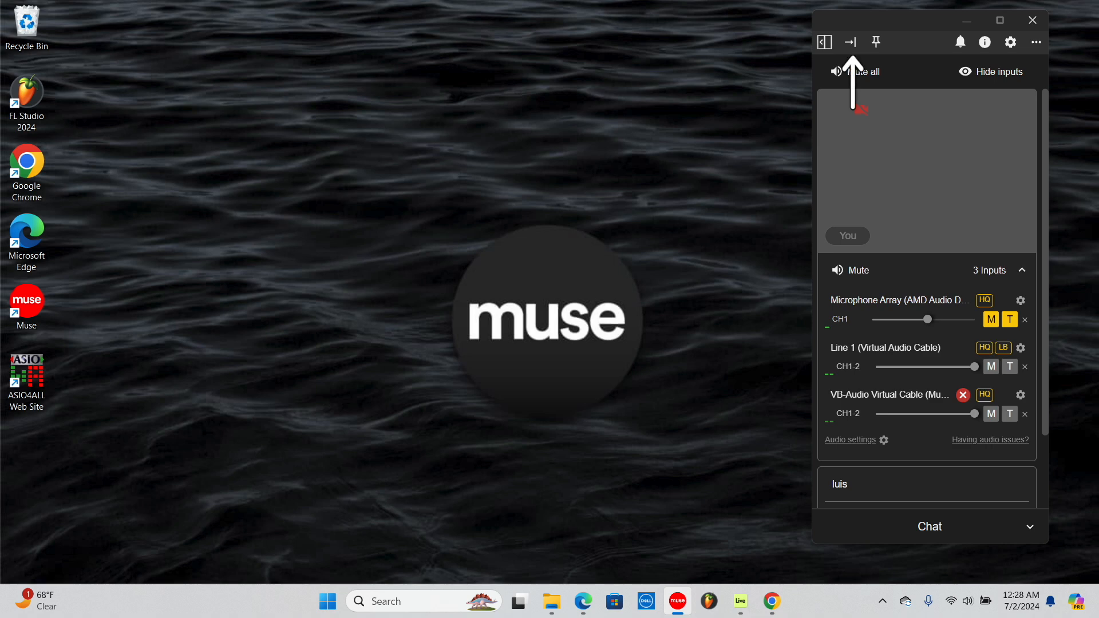
{"action": "left_click", "coordinate": [851, 42]}
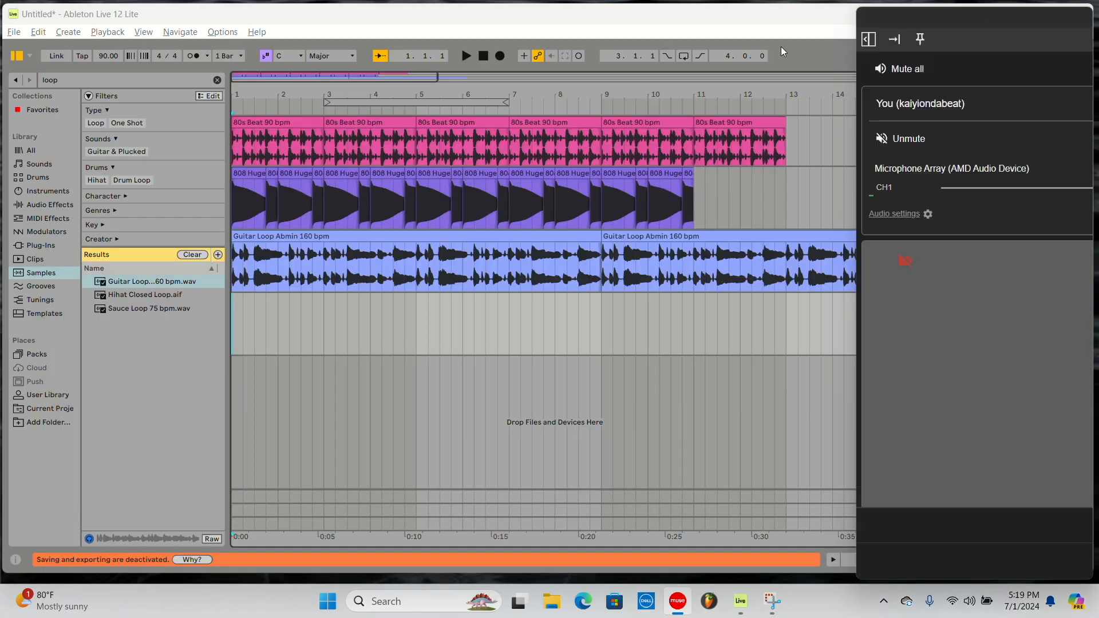
{"action": "left_click", "coordinate": [501, 56]}
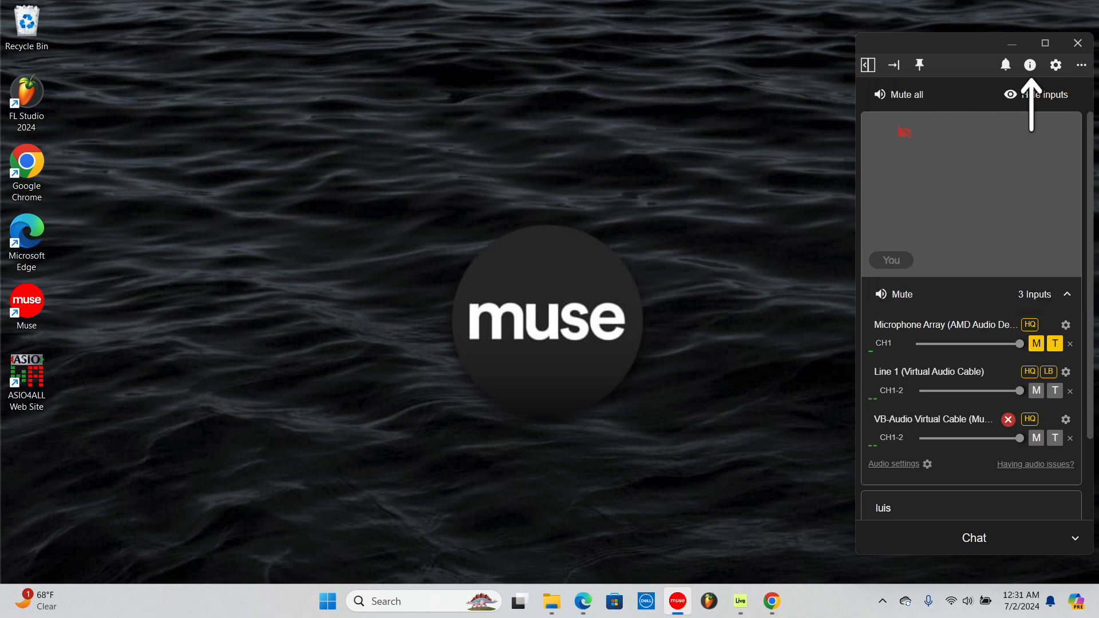
Open the current session's information in Muse and bring up the general settings
{"action": "left_click", "coordinate": [1030, 65]}
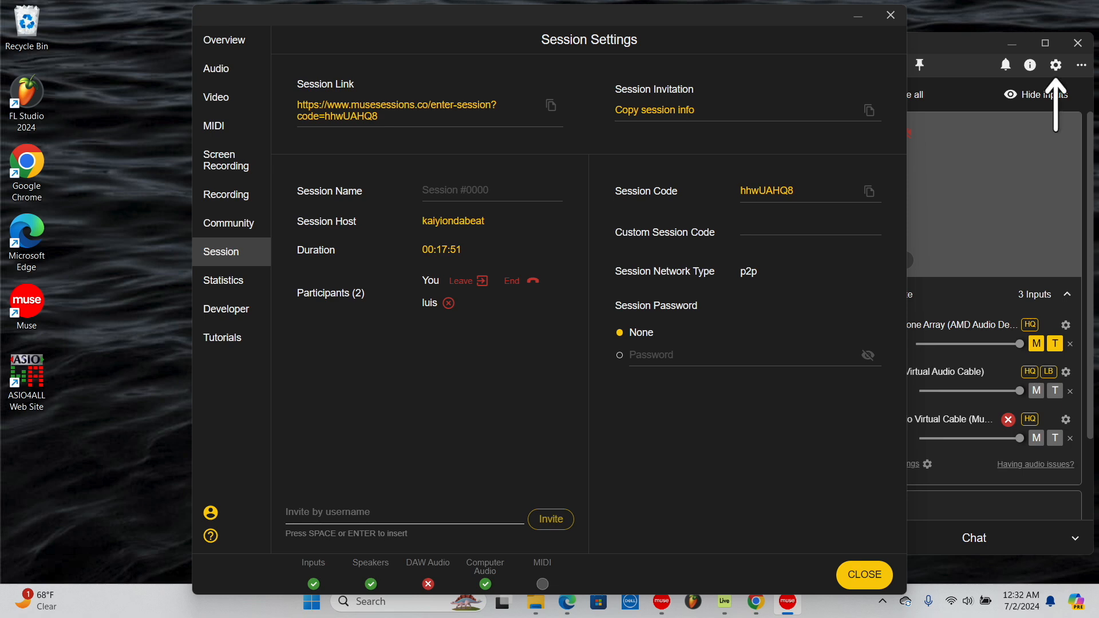
{"action": "left_click", "coordinate": [1055, 65]}
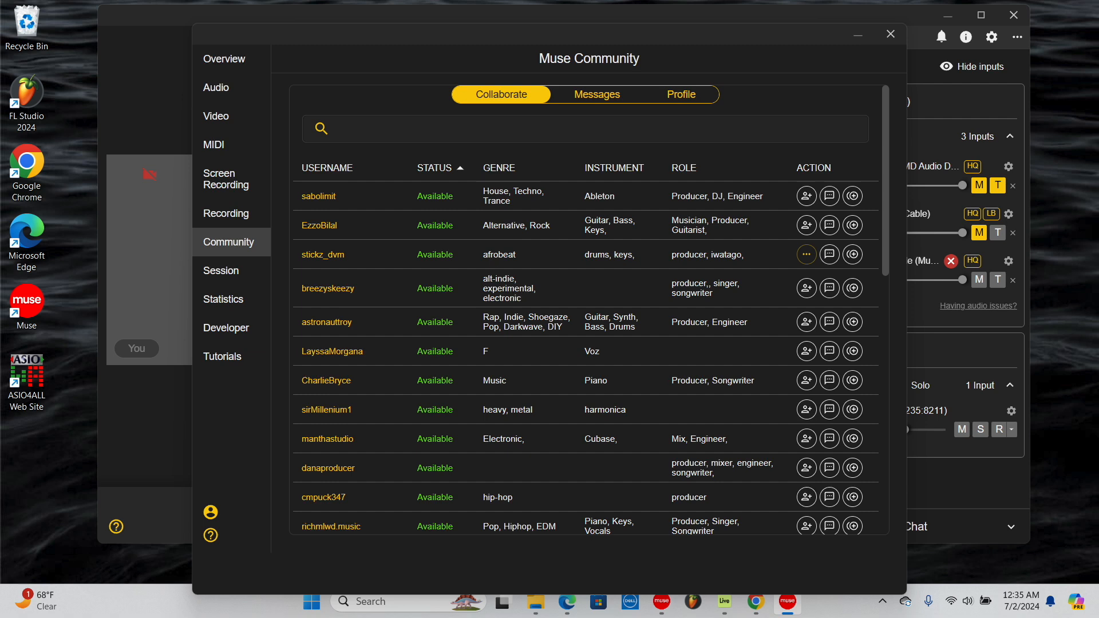
View the direct messages in the Muse Community and display your own community profile
{"action": "left_click", "coordinate": [597, 94]}
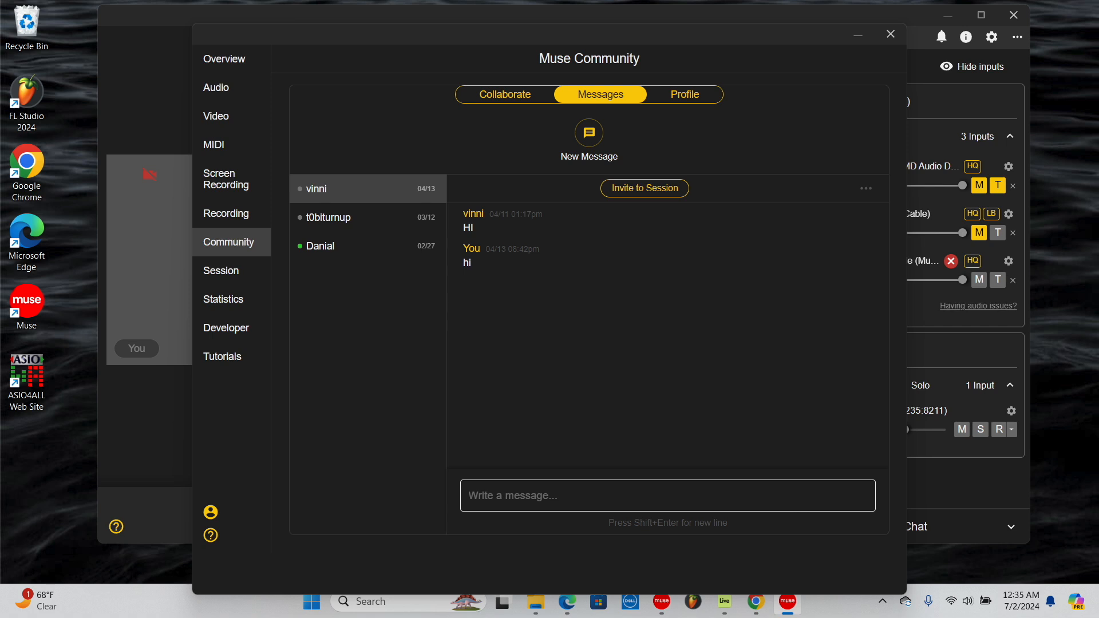
{"action": "left_click", "coordinate": [685, 94]}
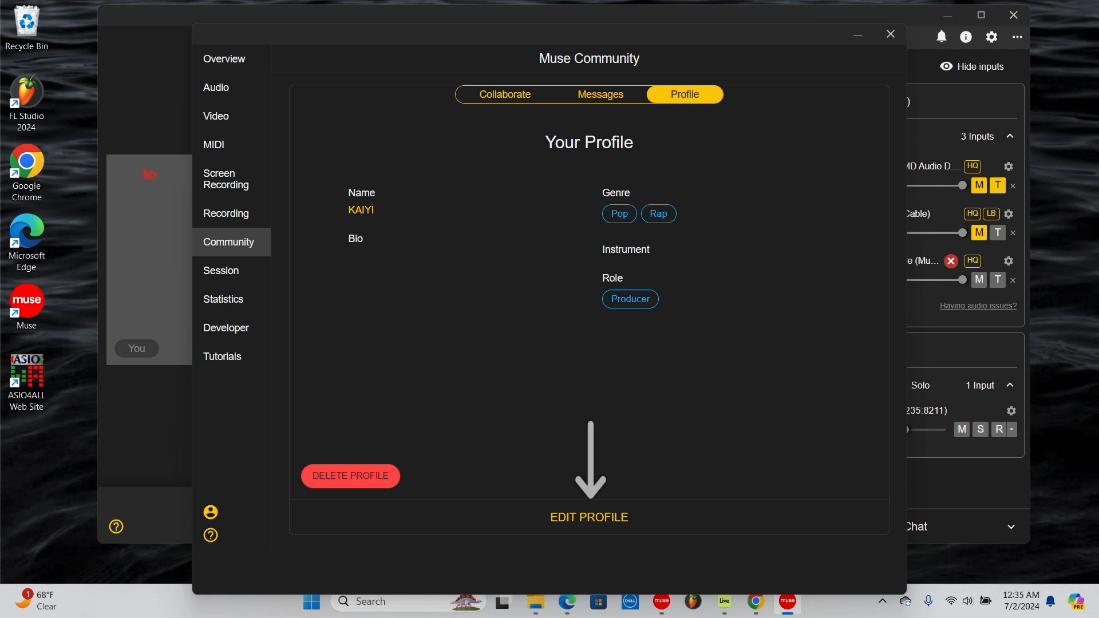